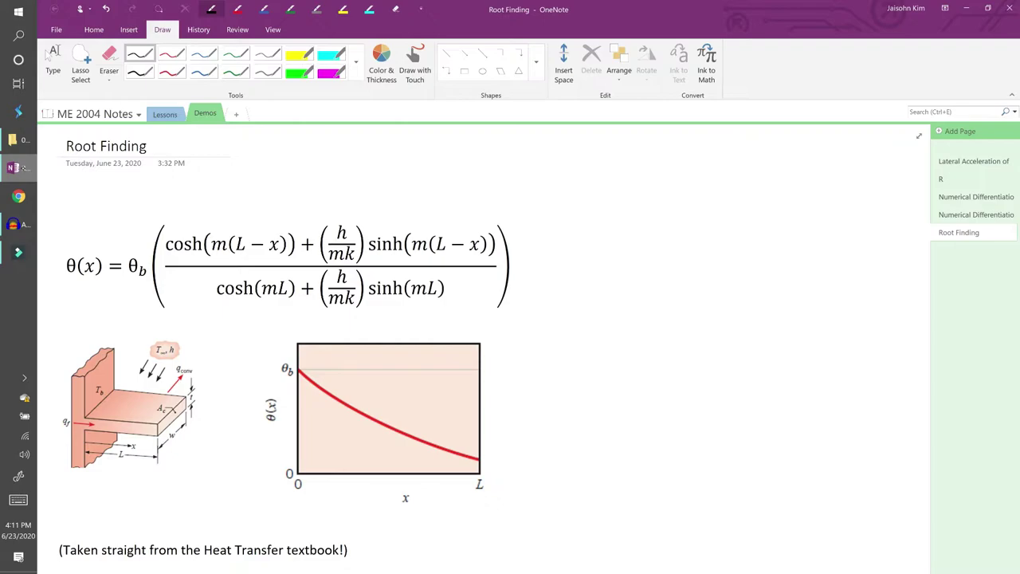
# Ink black arrows pointing at the θ(x) fin temperature equation and its decay graph
pyautogui.moveTo(596, 274); pyautogui.dragTo(550, 282)
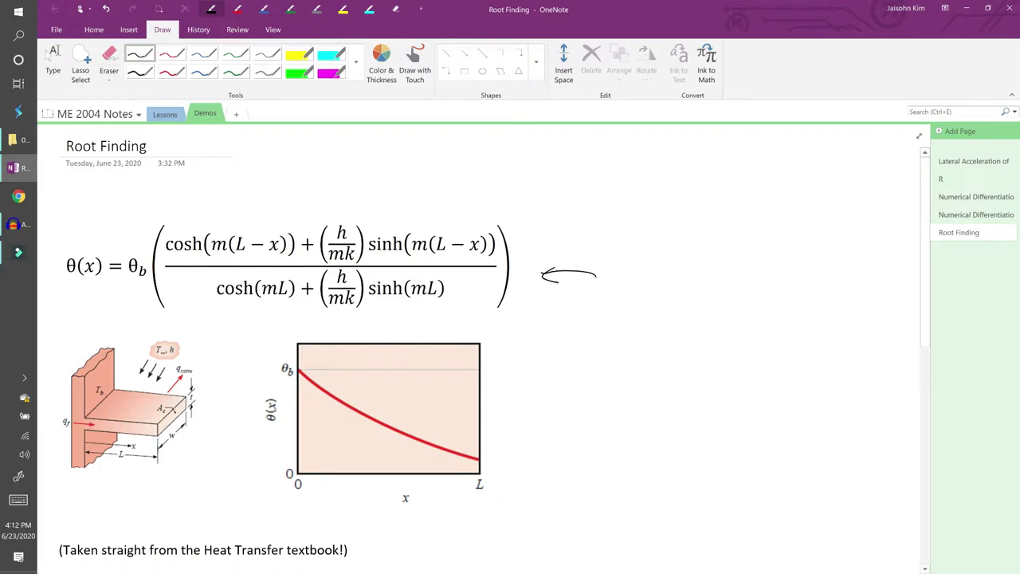
pyautogui.click(539, 409)
pyautogui.moveTo(494, 412)
pyautogui.mouseDown()
pyautogui.moveTo(548, 409)
pyautogui.moveTo(514, 419)
pyautogui.mouseUp()
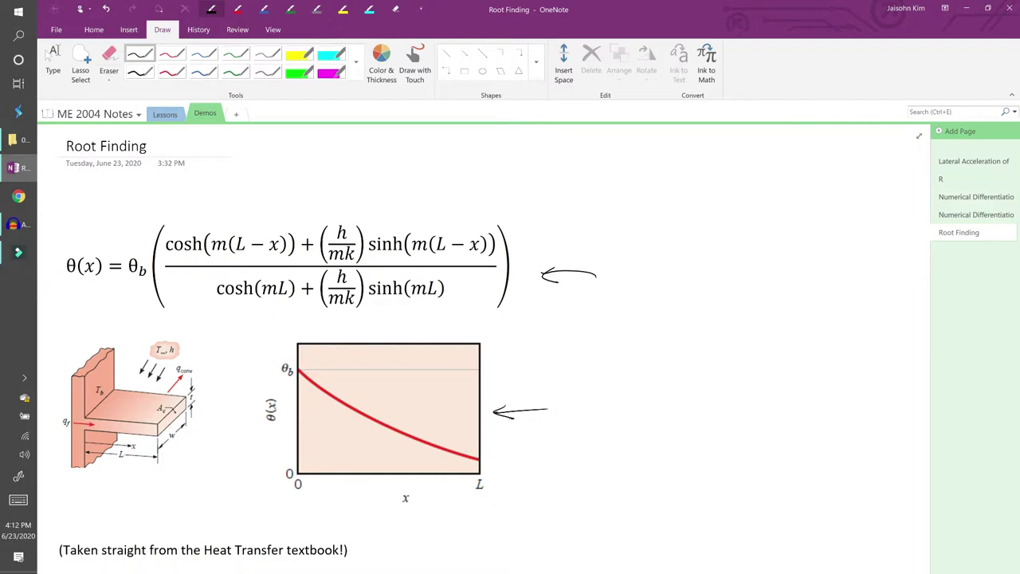
pyautogui.click(299, 53)
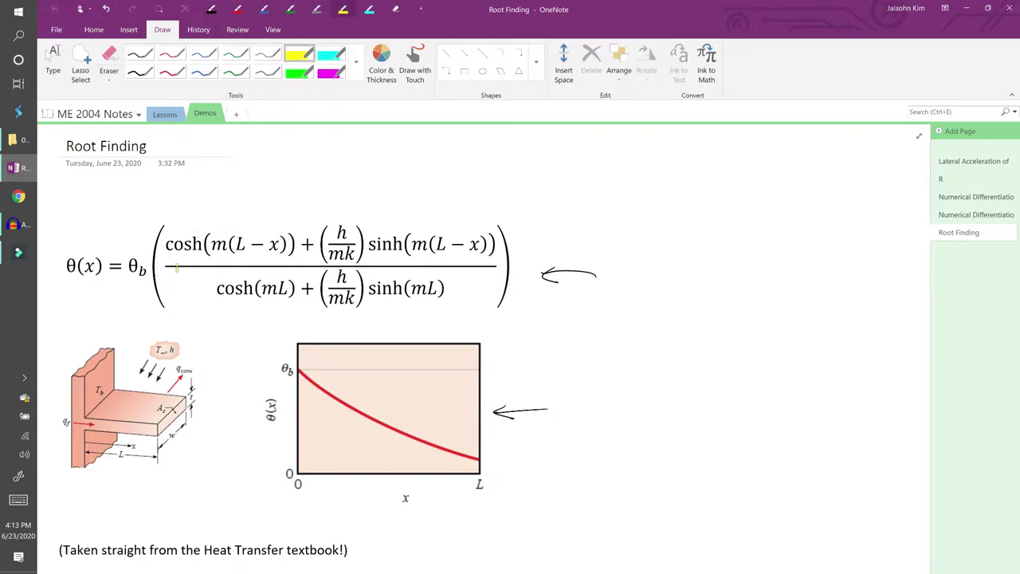
# Highlight the equation in yellow and draw blue guide lines from x1 up to θ1
pyautogui.moveTo(177, 270); pyautogui.dragTo(211, 244)
pyautogui.moveTo(283, 262); pyautogui.dragTo(471, 275)
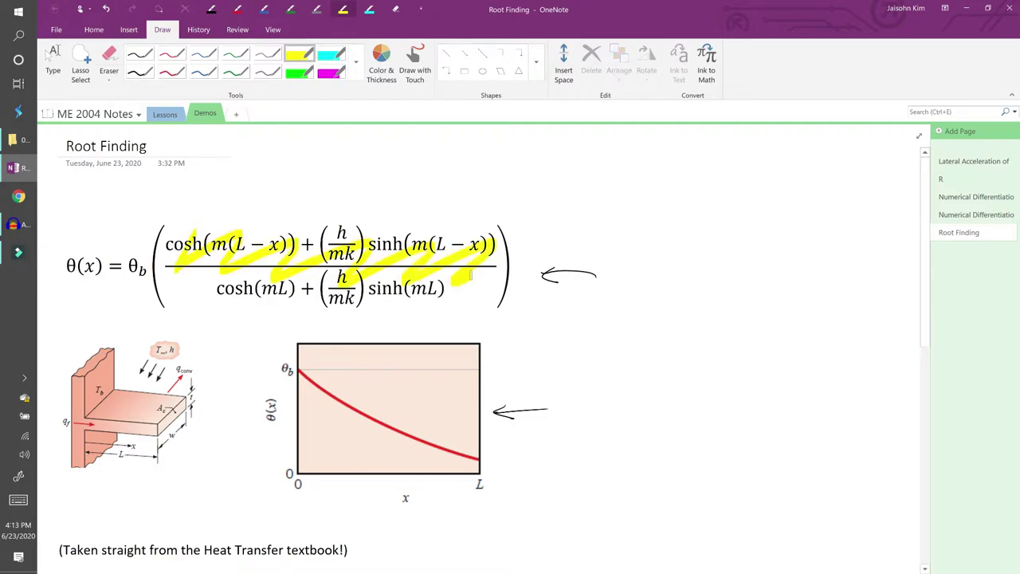
pyautogui.click(203, 53)
pyautogui.moveTo(336, 474)
pyautogui.mouseDown()
pyautogui.moveTo(339, 403)
pyautogui.moveTo(339, 491)
pyautogui.mouseUp()
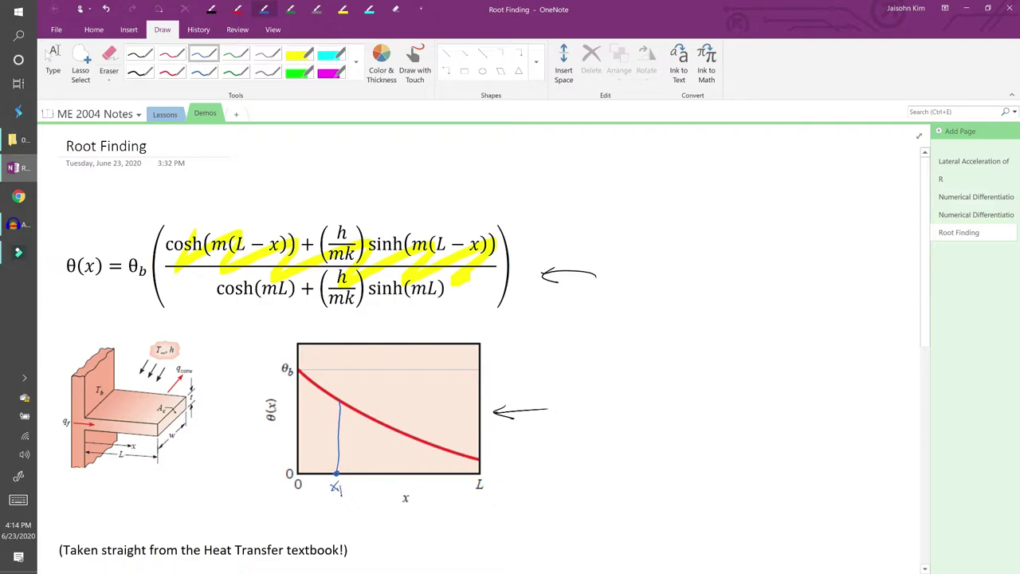
pyautogui.moveTo(338, 400)
pyautogui.mouseDown()
pyautogui.moveTo(290, 404)
pyautogui.moveTo(290, 393)
pyautogui.mouseUp()
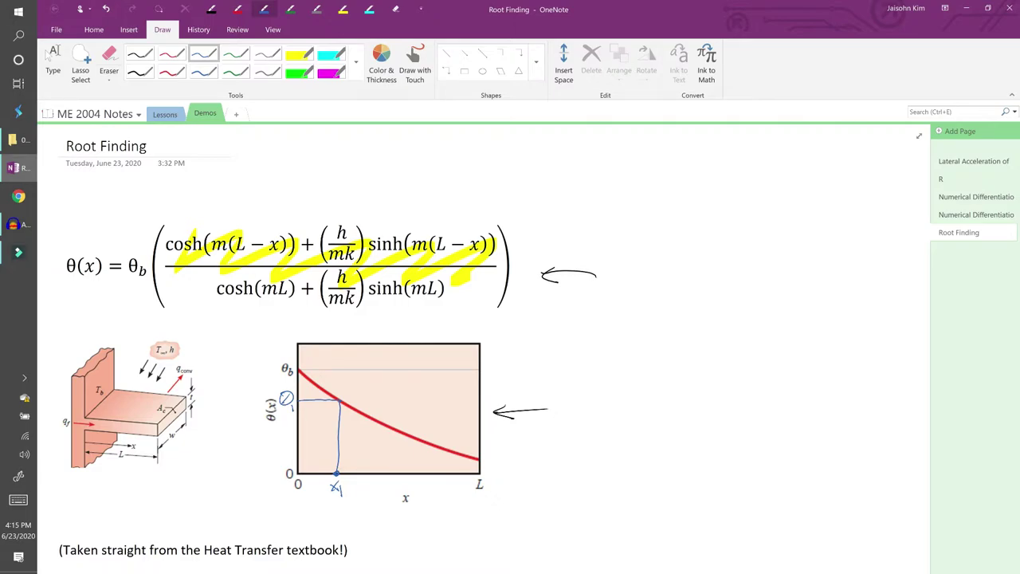
# In green, mark the θ2 level and x2 point, then draw an arrow at h/mk
pyautogui.click(235, 54)
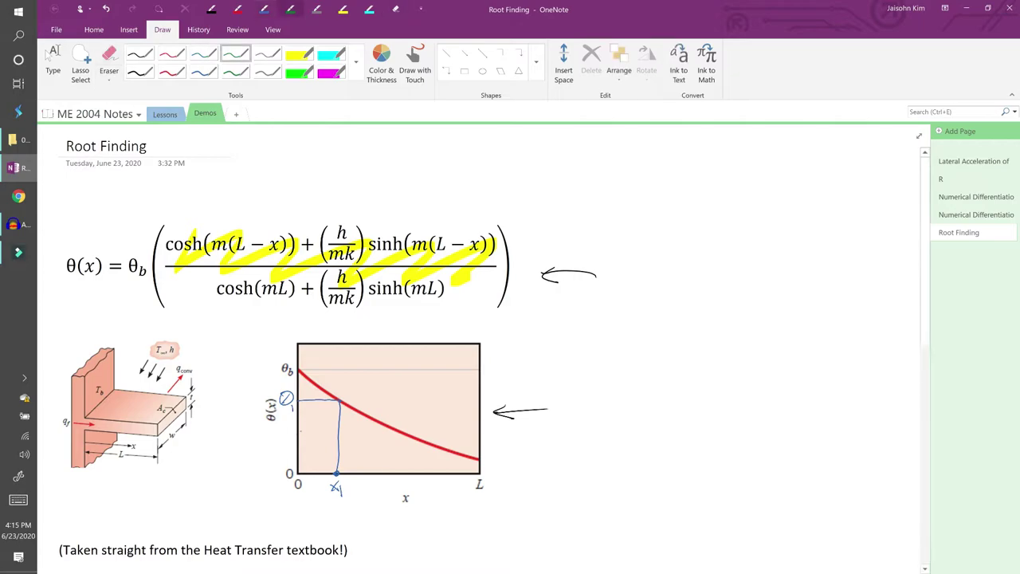
pyautogui.moveTo(296, 430); pyautogui.dragTo(392, 430)
pyautogui.moveTo(284, 427)
pyautogui.mouseDown()
pyautogui.moveTo(280, 440)
pyautogui.moveTo(283, 427)
pyautogui.moveTo(292, 445)
pyautogui.mouseUp()
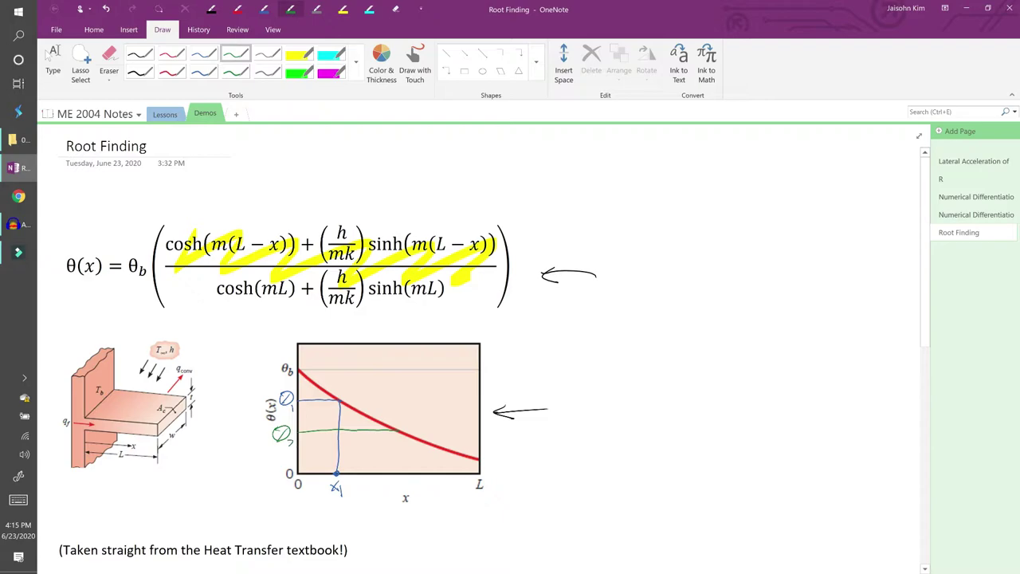
pyautogui.moveTo(399, 432); pyautogui.dragTo(392, 491)
pyautogui.click(398, 474)
pyautogui.moveTo(400, 486); pyautogui.dragTo(406, 491)
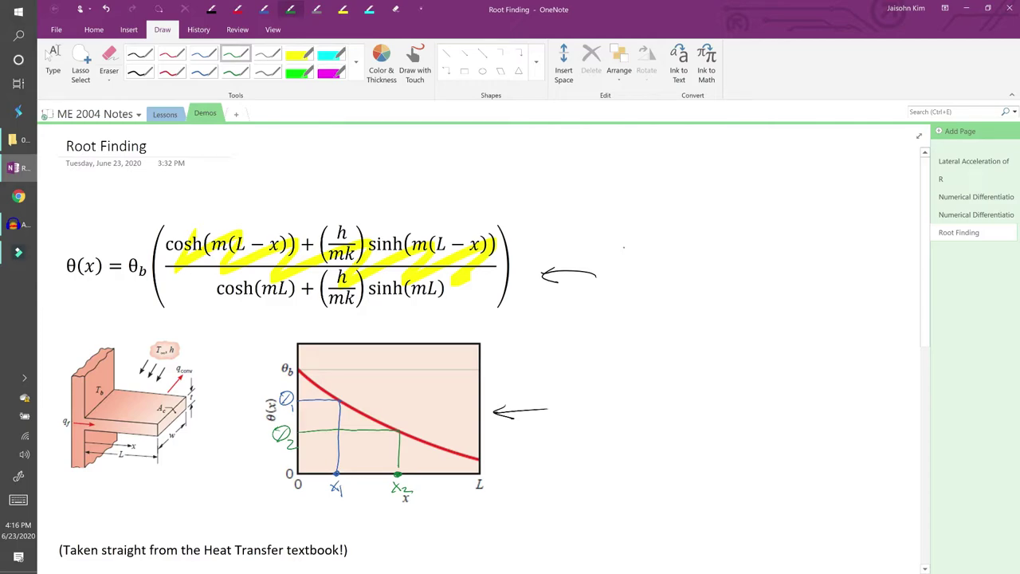
pyautogui.moveTo(426, 183)
pyautogui.mouseDown()
pyautogui.moveTo(381, 222)
pyautogui.moveTo(400, 217)
pyautogui.mouseUp()
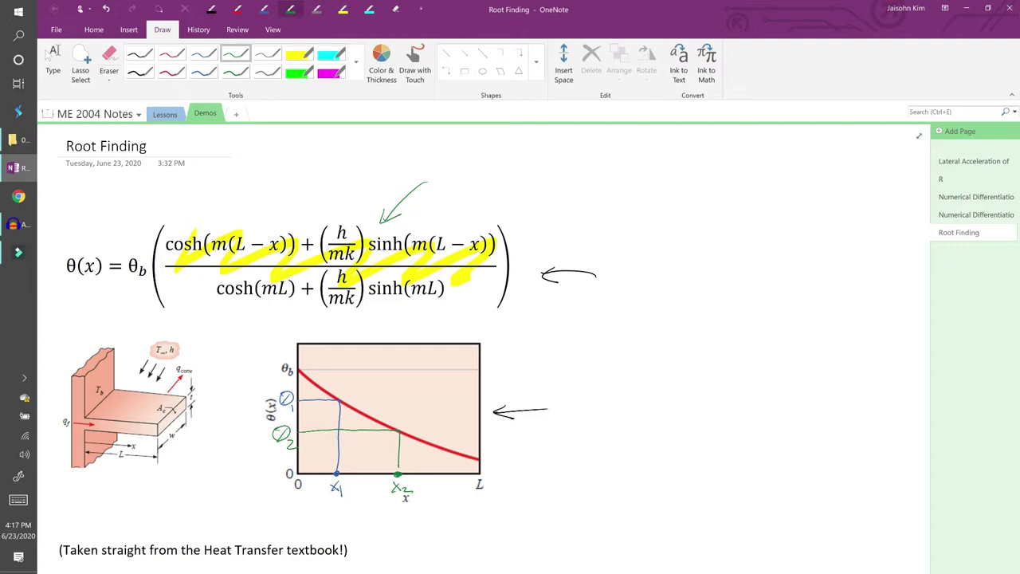
# Further down the page, write x² = 4 → x = -2, 2 in black ink
pyautogui.click(51, 59)
pyautogui.scroll(-5, 494, 343)
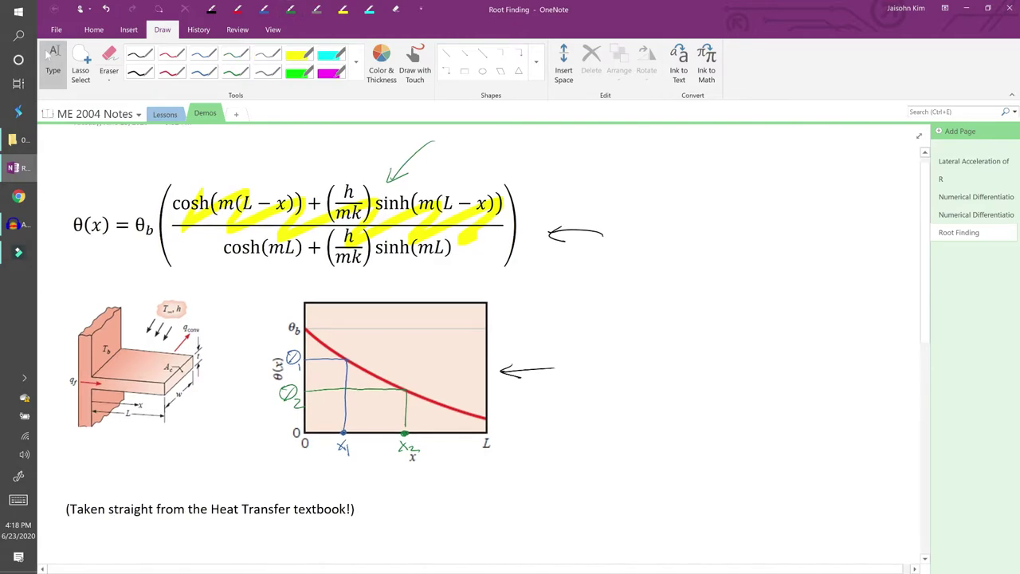
pyautogui.scroll(-5, 494, 343)
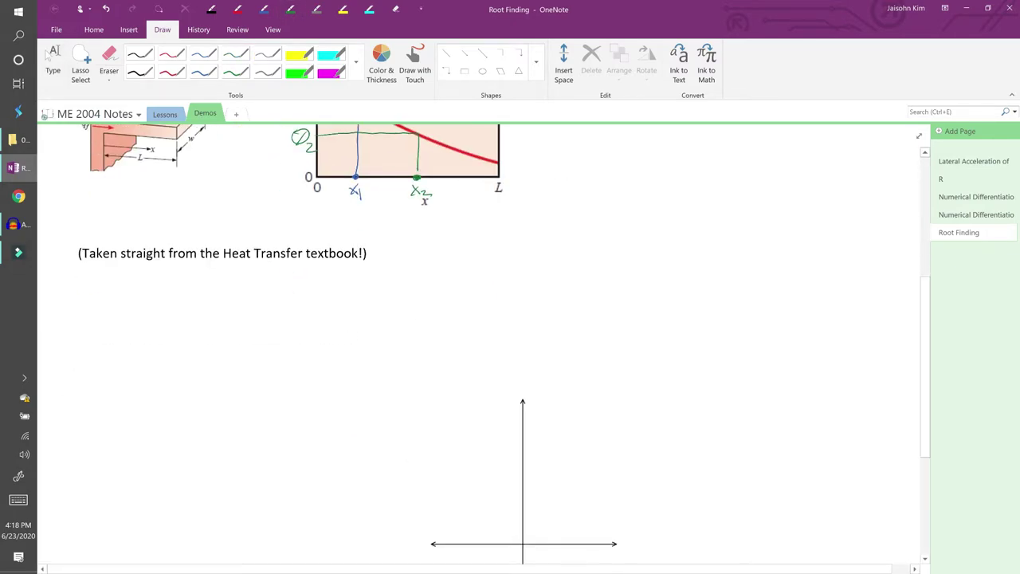
pyautogui.scroll(-5, 494, 342)
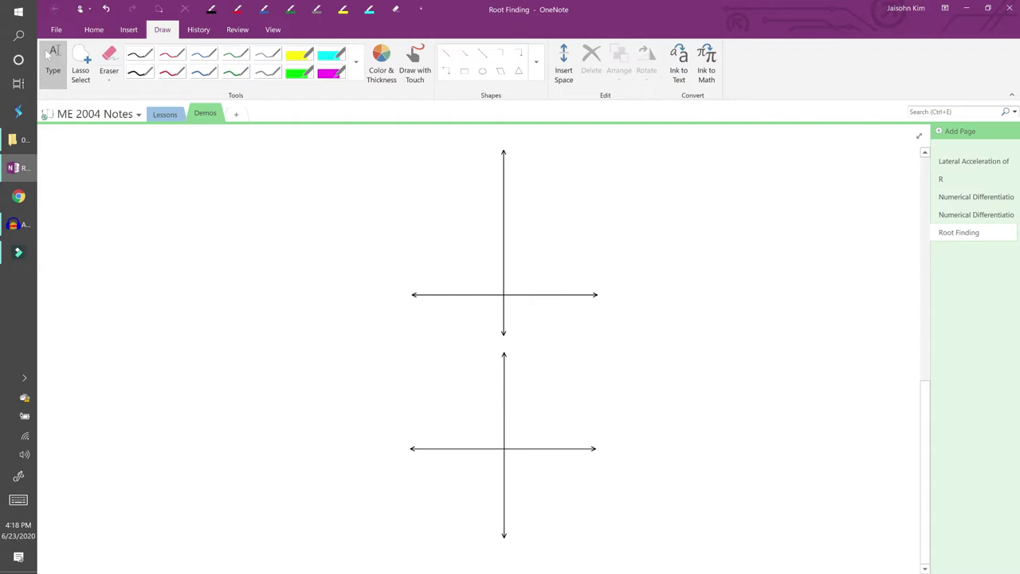
pyautogui.click(139, 54)
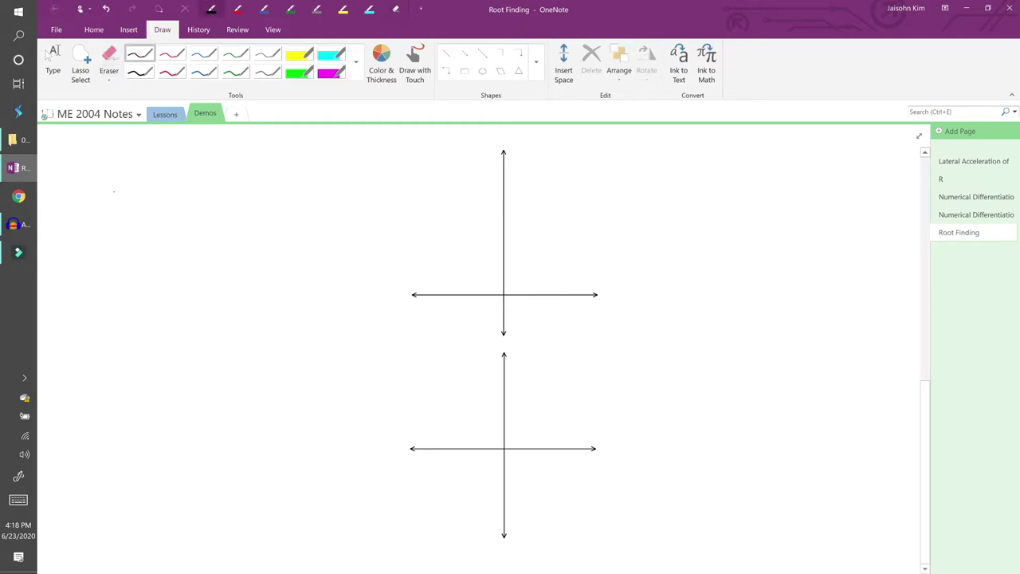
pyautogui.moveTo(109, 187); pyautogui.dragTo(124, 206)
pyautogui.moveTo(123, 188)
pyautogui.mouseDown()
pyautogui.moveTo(110, 206)
pyautogui.moveTo(147, 192)
pyautogui.mouseUp()
pyautogui.hotkey('ctrl', 'z')
pyautogui.moveTo(143, 192); pyautogui.dragTo(159, 192)
pyautogui.moveTo(145, 198); pyautogui.dragTo(161, 198)
pyautogui.moveTo(171, 185)
pyautogui.mouseDown()
pyautogui.moveTo(181, 208)
pyautogui.moveTo(309, 197)
pyautogui.mouseUp()
pyautogui.moveTo(297, 202); pyautogui.dragTo(328, 199)
pyautogui.moveTo(327, 195); pyautogui.dragTo(344, 212)
pyautogui.moveTo(355, 196); pyautogui.dragTo(364, 209)
# Bracket x² as y1 in blue and the 4 as y2 in green
pyautogui.click(264, 9)
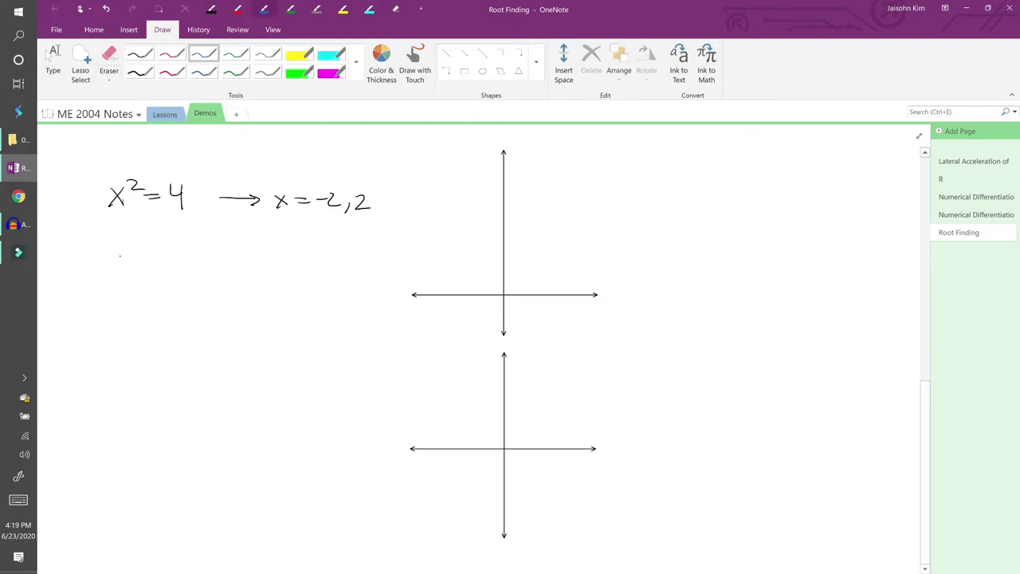
pyautogui.moveTo(97, 220)
pyautogui.mouseDown()
pyautogui.moveTo(133, 215)
pyautogui.moveTo(116, 265)
pyautogui.moveTo(125, 260)
pyautogui.mouseUp()
pyautogui.click(235, 53)
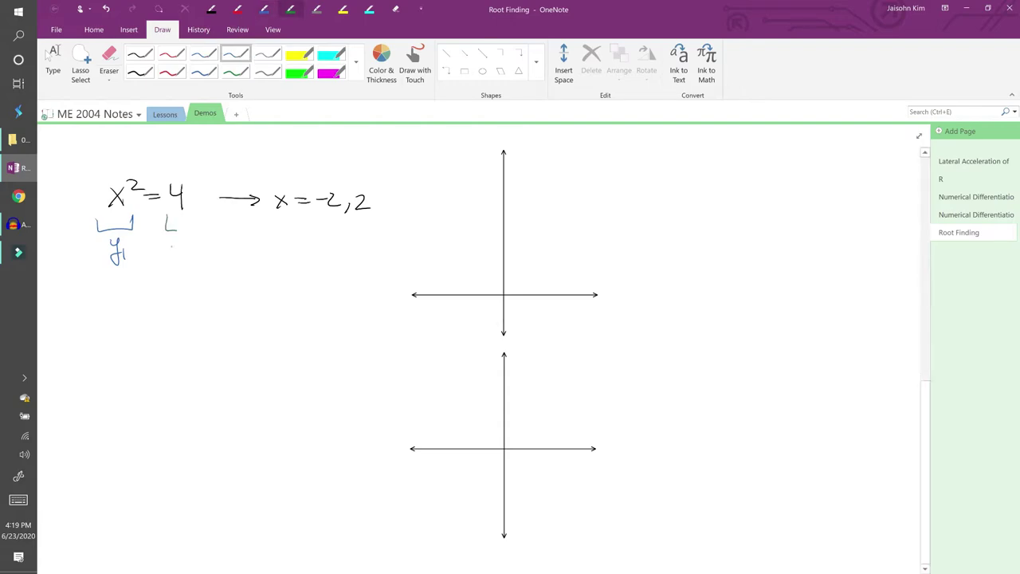
pyautogui.moveTo(165, 215); pyautogui.dragTo(187, 214)
pyautogui.moveTo(169, 244)
pyautogui.mouseDown()
pyautogui.moveTo(169, 270)
pyautogui.moveTo(188, 261)
pyautogui.mouseUp()
# Sketch a blue parabola through the origin labelled y1 = x²
pyautogui.click(203, 53)
pyautogui.moveTo(438, 171)
pyautogui.mouseDown()
pyautogui.moveTo(454, 239)
pyautogui.moveTo(489, 294)
pyautogui.moveTo(547, 235)
pyautogui.moveTo(560, 172)
pyautogui.moveTo(580, 208)
pyautogui.moveTo(589, 203)
pyautogui.mouseUp()
pyautogui.moveTo(601, 189); pyautogui.dragTo(615, 197)
pyautogui.moveTo(619, 189)
pyautogui.mouseDown()
pyautogui.moveTo(629, 201)
pyautogui.moveTo(620, 203)
pyautogui.mouseUp()
pyautogui.moveTo(633, 185); pyautogui.dragTo(645, 196)
# Draw a green horizontal line labelled y2 = 4 across the parabola
pyautogui.click(236, 54)
pyautogui.moveTo(424, 232)
pyautogui.mouseDown()
pyautogui.moveTo(576, 235)
pyautogui.moveTo(591, 246)
pyautogui.mouseUp()
pyautogui.moveTo(596, 235)
pyautogui.mouseDown()
pyautogui.moveTo(589, 257)
pyautogui.moveTo(626, 240)
pyautogui.mouseUp()
pyautogui.moveTo(615, 246); pyautogui.dragTo(640, 245)
pyautogui.moveTo(638, 236); pyautogui.dragTo(638, 251)
# In red, dot both crossings and label the x-axis intercepts -2 and 2
pyautogui.click(171, 53)
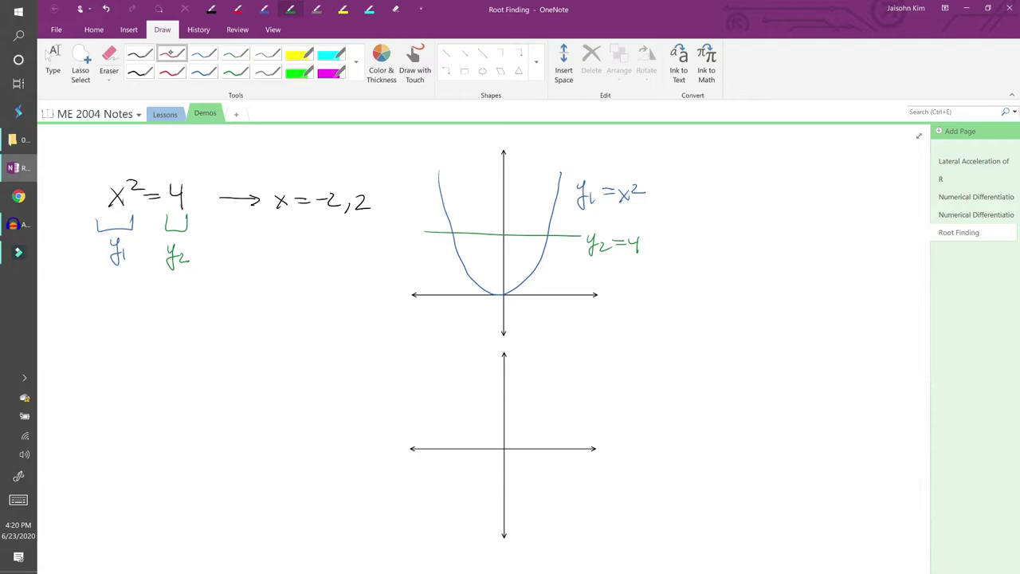
pyautogui.click(453, 233)
pyautogui.moveTo(545, 235); pyautogui.dragTo(549, 236)
pyautogui.moveTo(453, 289); pyautogui.dragTo(452, 309)
pyautogui.moveTo(457, 306); pyautogui.dragTo(473, 315)
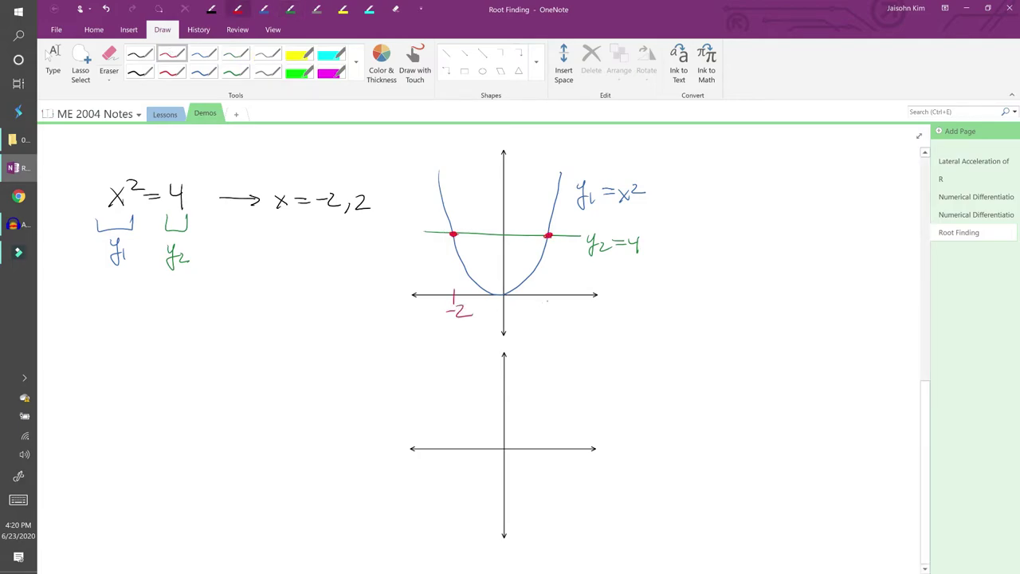
pyautogui.moveTo(542, 311); pyautogui.dragTo(554, 319)
# Circle the solution x = -2, 2 in gray and begin writing 'intercepts' beneath
pyautogui.click(266, 54)
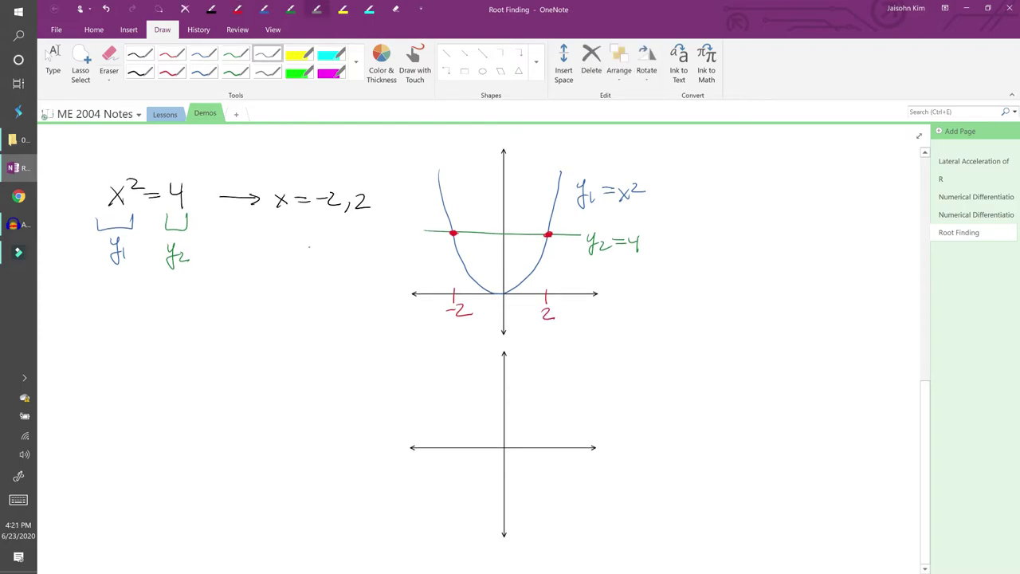
pyautogui.moveTo(292, 188); pyautogui.dragTo(302, 186)
pyautogui.moveTo(285, 242)
pyautogui.mouseDown()
pyautogui.moveTo(306, 253)
pyautogui.moveTo(361, 251)
pyautogui.moveTo(316, 241)
pyautogui.mouseUp()
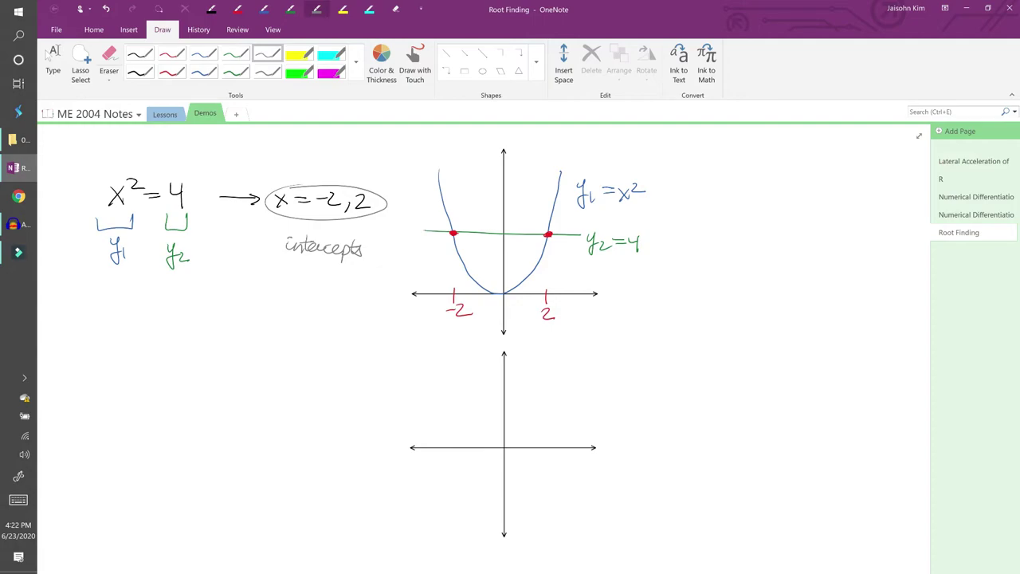
# Write x² − 4 = 0 below the first equation and bracket its zero side green as y2
pyautogui.scroll(1, 121, 398)
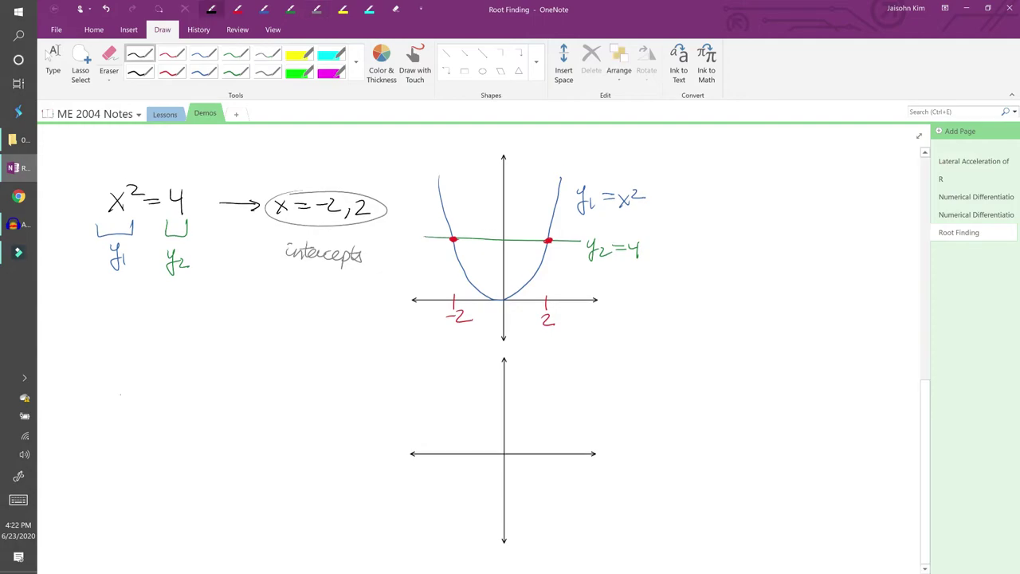
pyautogui.moveTo(116, 380)
pyautogui.mouseDown()
pyautogui.moveTo(126, 395)
pyautogui.moveTo(115, 395)
pyautogui.moveTo(178, 389)
pyautogui.mouseUp()
pyautogui.moveTo(177, 380)
pyautogui.mouseDown()
pyautogui.moveTo(177, 397)
pyautogui.moveTo(204, 384)
pyautogui.mouseUp()
pyautogui.moveTo(190, 388); pyautogui.dragTo(220, 380)
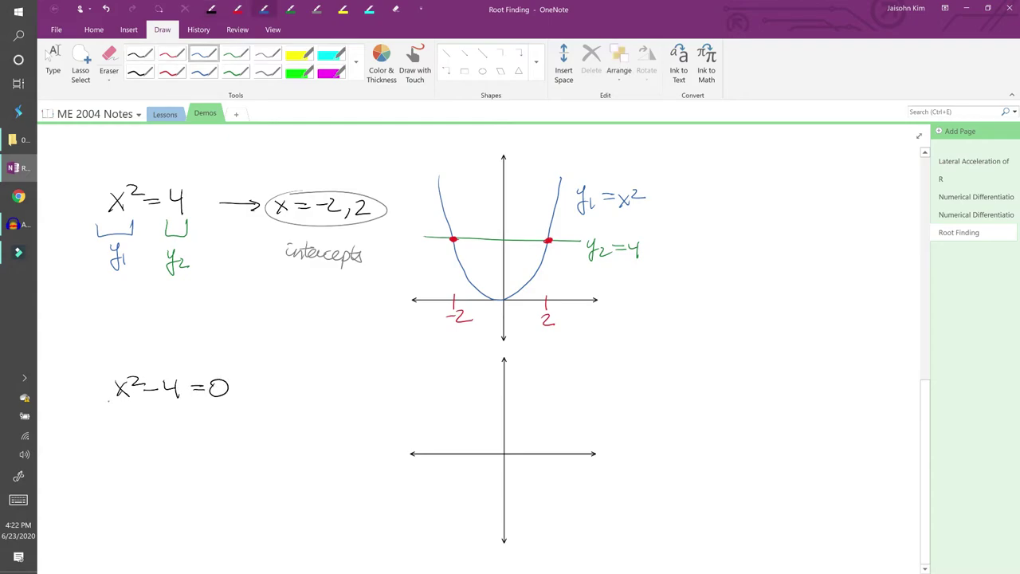
pyautogui.moveTo(111, 405)
pyautogui.mouseDown()
pyautogui.moveTo(148, 415)
pyautogui.moveTo(182, 415)
pyautogui.moveTo(183, 404)
pyautogui.moveTo(146, 451)
pyautogui.mouseUp()
pyautogui.hotkey('ctrl', 'z')
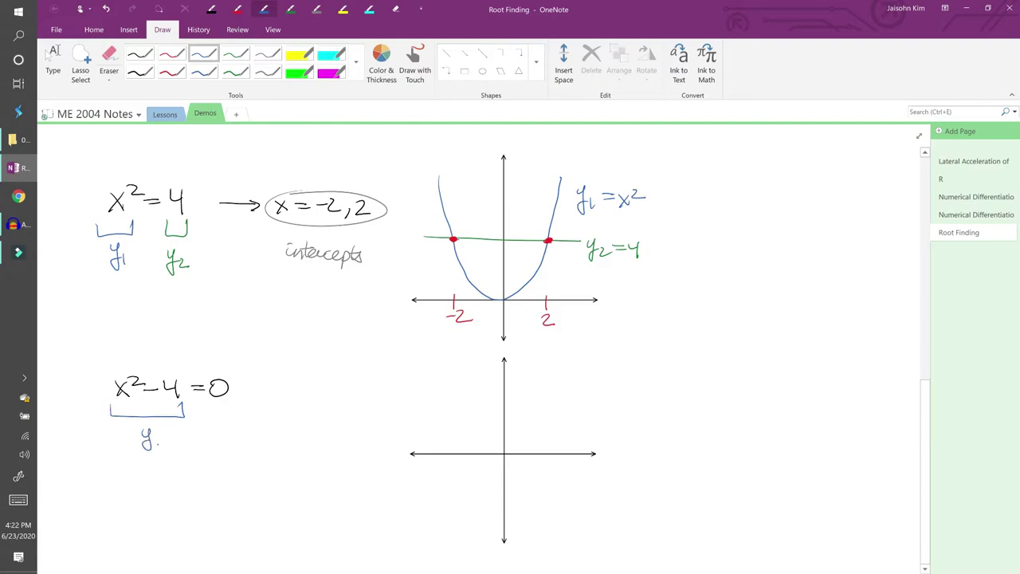
pyautogui.click(235, 54)
pyautogui.moveTo(210, 403)
pyautogui.mouseDown()
pyautogui.moveTo(238, 404)
pyautogui.moveTo(219, 453)
pyautogui.moveTo(237, 448)
pyautogui.mouseUp()
# Add a black arrow leading to the solution x = −2, 2
pyautogui.click(138, 53)
pyautogui.moveTo(256, 391); pyautogui.dragTo(332, 402)
pyautogui.moveTo(332, 389)
pyautogui.mouseDown()
pyautogui.moveTo(321, 401)
pyautogui.moveTo(353, 391)
pyautogui.mouseUp()
pyautogui.moveTo(338, 398); pyautogui.dragTo(366, 396)
pyautogui.moveTo(370, 390)
pyautogui.mouseDown()
pyautogui.moveTo(383, 407)
pyautogui.moveTo(408, 402)
pyautogui.moveTo(451, 451)
pyautogui.moveTo(566, 396)
pyautogui.mouseUp()
# Label the lower parabola y1 = x² − 4 in blue
pyautogui.click(263, 8)
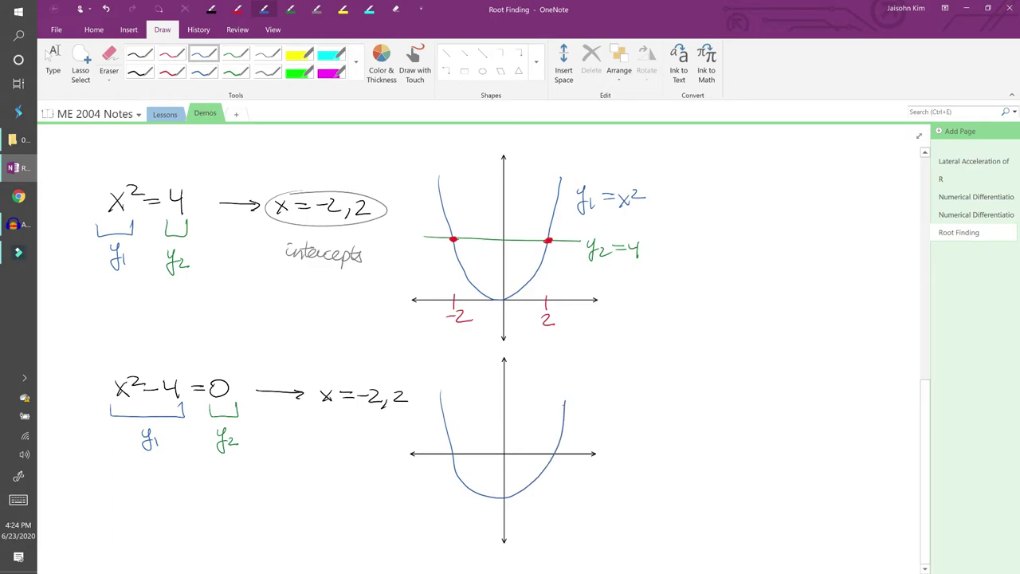
pyautogui.moveTo(556, 481)
pyautogui.mouseDown()
pyautogui.moveTo(560, 505)
pyautogui.moveTo(567, 500)
pyautogui.mouseUp()
pyautogui.moveTo(575, 492); pyautogui.dragTo(589, 494)
pyautogui.moveTo(591, 488); pyautogui.dragTo(592, 498)
pyautogui.moveTo(606, 485); pyautogui.dragTo(642, 495)
pyautogui.moveTo(637, 487); pyautogui.dragTo(637, 504)
# Draw the green y2 = 0 line along the lower x-axis and mark red intercepts −2 and 2
pyautogui.click(236, 54)
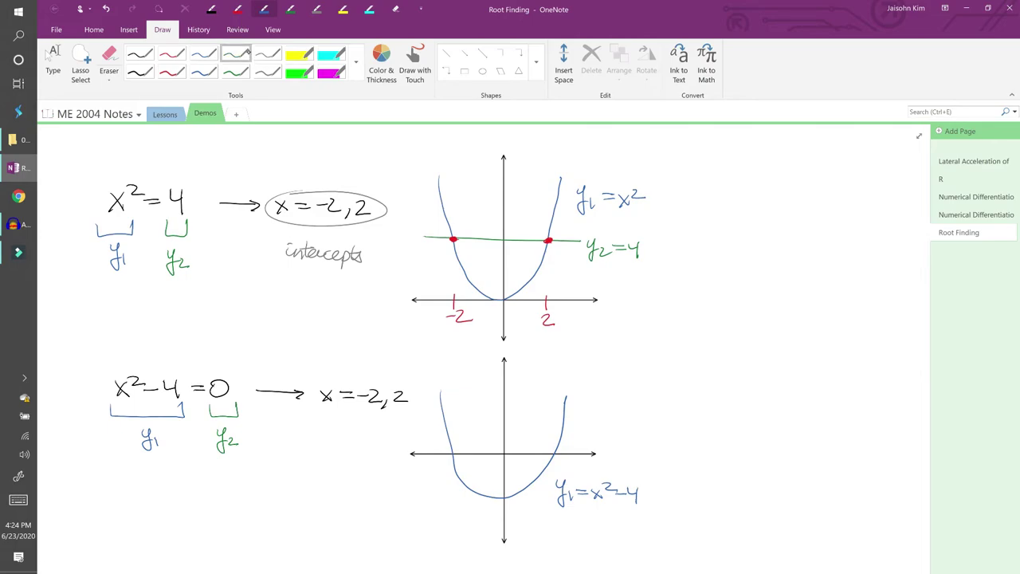
pyautogui.moveTo(413, 454)
pyautogui.mouseDown()
pyautogui.moveTo(593, 455)
pyautogui.moveTo(613, 439)
pyautogui.moveTo(649, 443)
pyautogui.mouseUp()
pyautogui.click(239, 8)
pyautogui.moveTo(450, 454); pyautogui.dragTo(455, 455)
pyautogui.moveTo(553, 454); pyautogui.dragTo(556, 456)
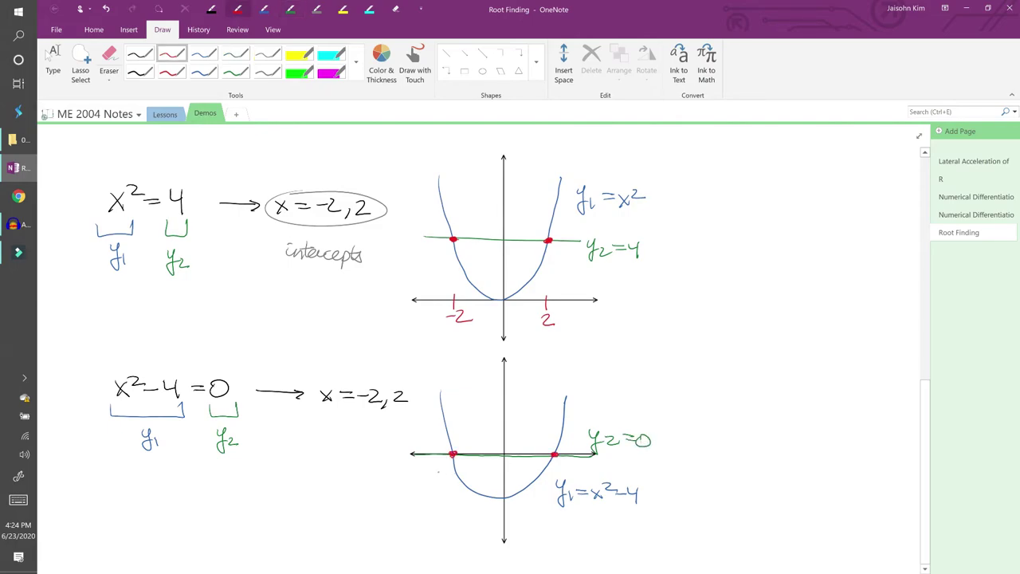
pyautogui.moveTo(431, 471); pyautogui.dragTo(439, 471)
pyautogui.moveTo(442, 468); pyautogui.dragTo(447, 477)
pyautogui.moveTo(555, 464); pyautogui.dragTo(567, 473)
# Circle x = −2, 2 in grey and write Roots! underneath
pyautogui.click(316, 9)
pyautogui.moveTo(329, 383); pyautogui.dragTo(317, 387)
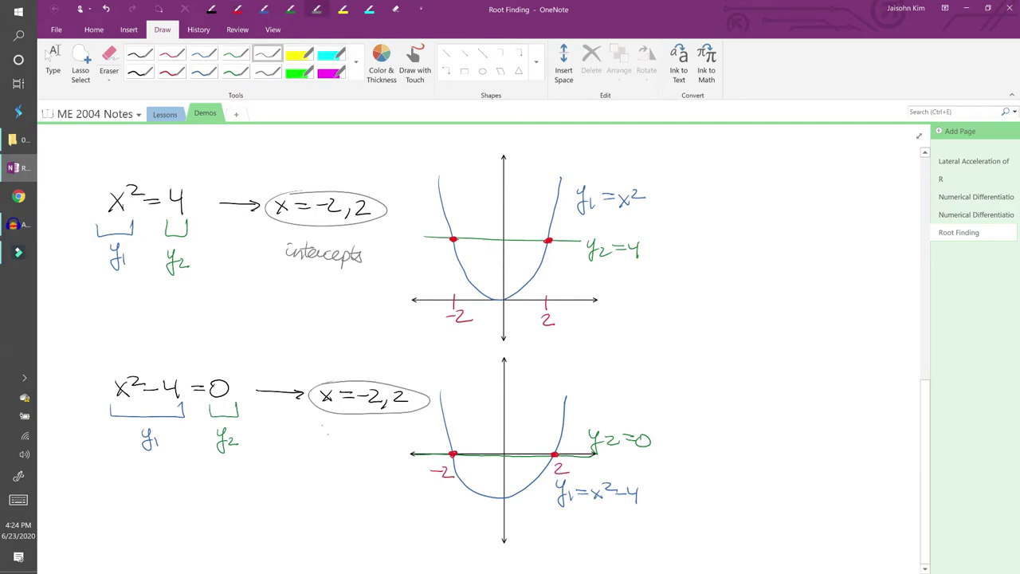
pyautogui.moveTo(322, 425)
pyautogui.mouseDown()
pyautogui.moveTo(333, 443)
pyautogui.moveTo(371, 439)
pyautogui.mouseUp()
# Draw a black curved arrow from x² − 4 = 0 to an underlined "f(x) = 0 form"
pyautogui.click(139, 54)
pyautogui.moveTo(104, 391)
pyautogui.mouseDown()
pyautogui.moveTo(160, 493)
pyautogui.moveTo(170, 494)
pyautogui.moveTo(161, 501)
pyautogui.moveTo(223, 508)
pyautogui.mouseUp()
pyautogui.moveTo(233, 481); pyautogui.dragTo(239, 509)
pyautogui.moveTo(248, 494); pyautogui.dragTo(266, 499)
pyautogui.moveTo(274, 490)
pyautogui.mouseDown()
pyautogui.moveTo(304, 501)
pyautogui.moveTo(304, 524)
pyautogui.mouseUp()
pyautogui.moveTo(317, 503); pyautogui.dragTo(341, 513)
pyautogui.moveTo(346, 491); pyautogui.dragTo(345, 499)
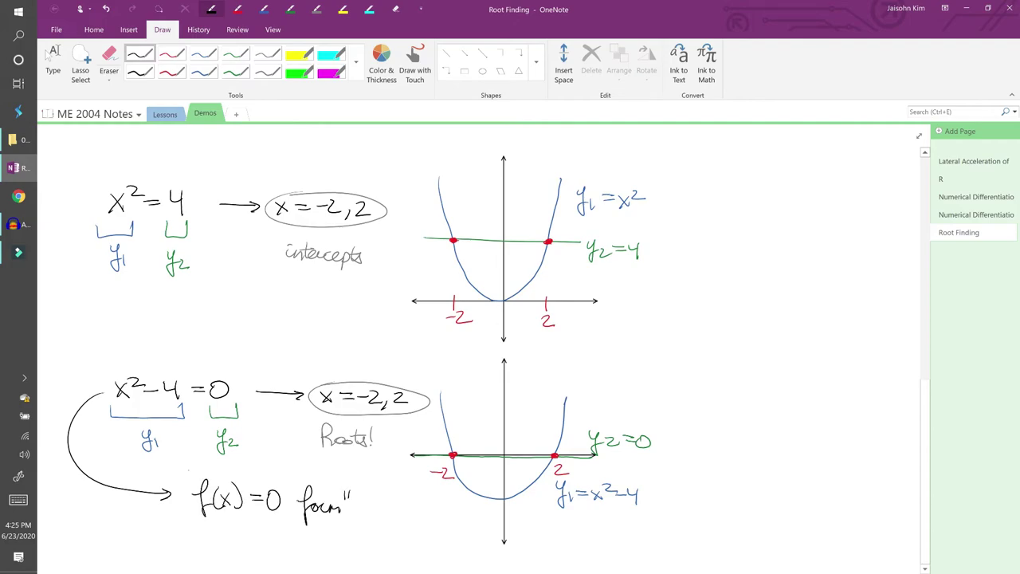
pyautogui.moveTo(188, 471); pyautogui.dragTo(187, 479)
pyautogui.moveTo(194, 471); pyautogui.dragTo(192, 482)
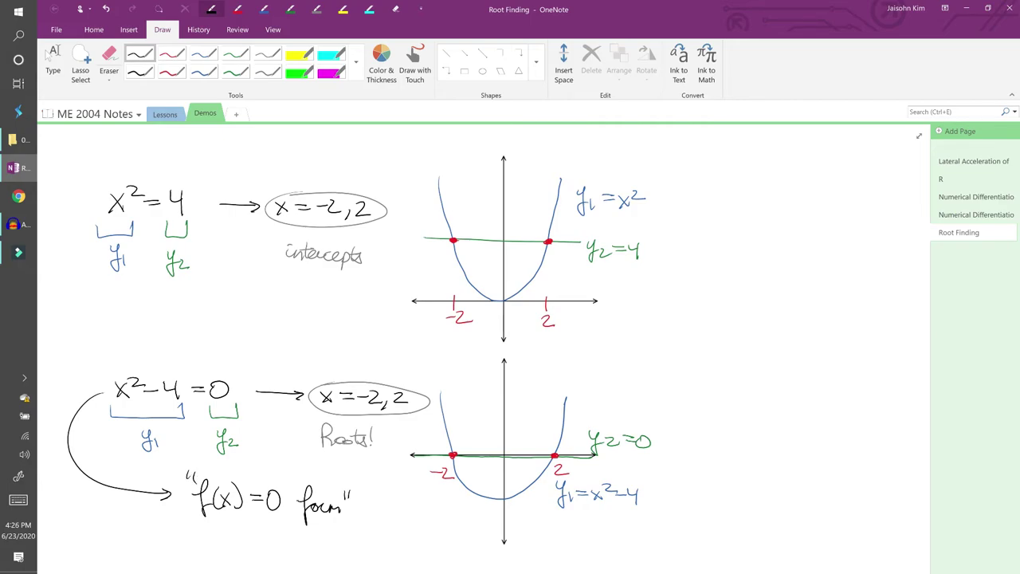
pyautogui.moveTo(192, 523); pyautogui.dragTo(346, 525)
# Extend the y1 label in blue to read y1 = f(x)
pyautogui.click(203, 54)
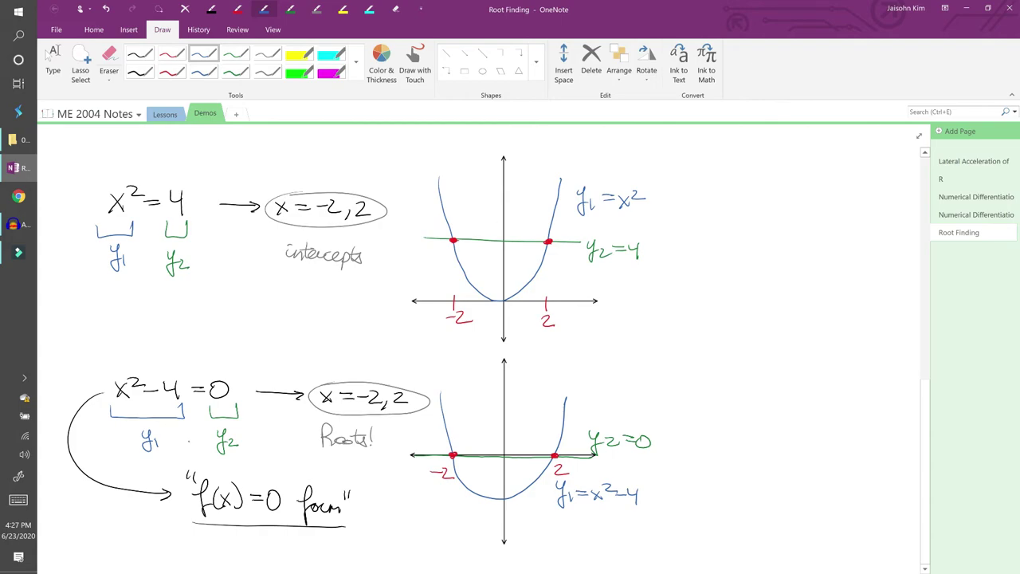
pyautogui.moveTo(164, 439); pyautogui.dragTo(189, 447)
pyautogui.moveTo(192, 436); pyautogui.dragTo(202, 448)
pyautogui.moveTo(202, 436)
pyautogui.mouseDown()
pyautogui.moveTo(192, 448)
pyautogui.moveTo(206, 450)
pyautogui.mouseUp()
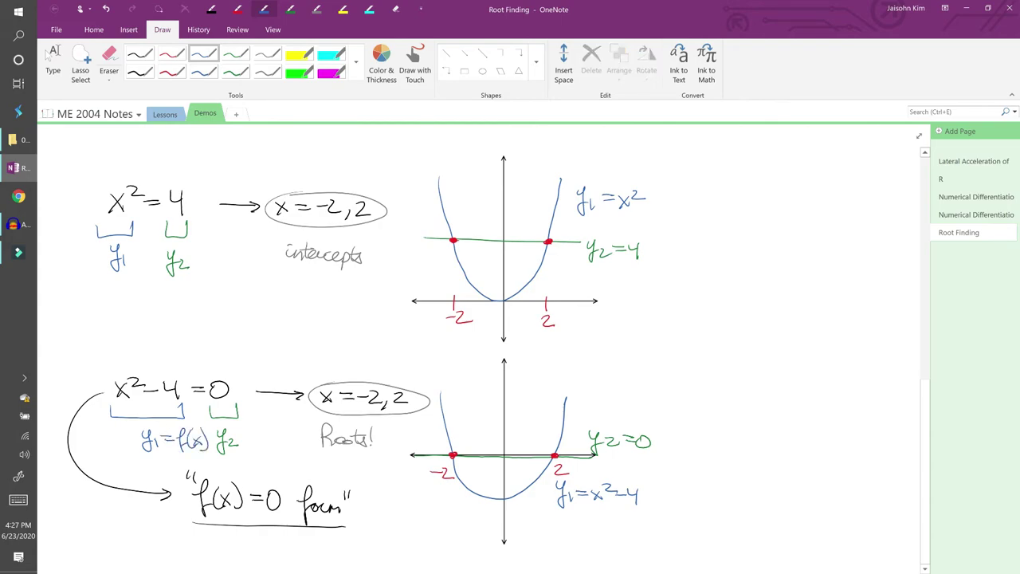
# Scroll down and draw a black divider line across the page
pyautogui.click(211, 9)
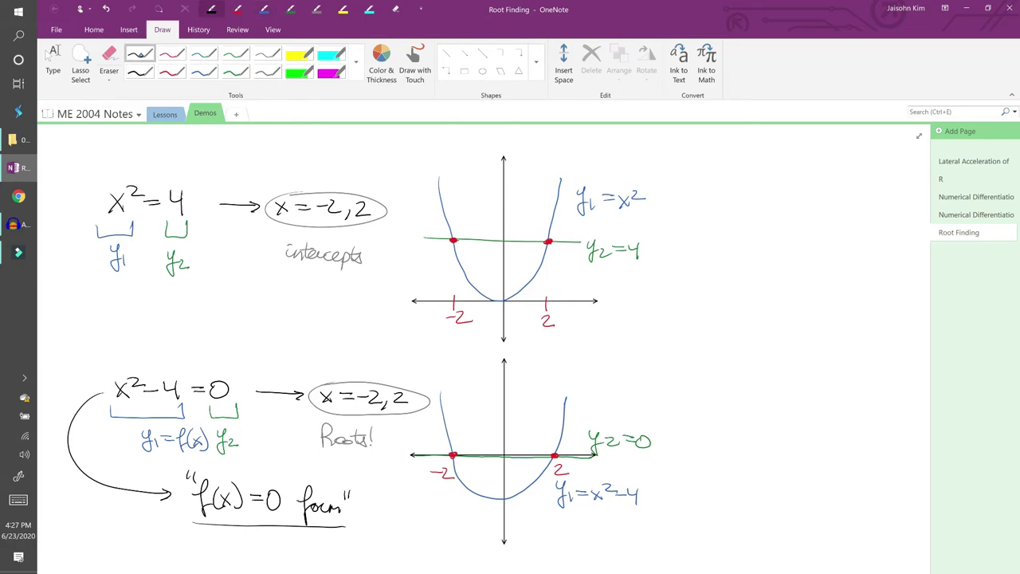
pyautogui.scroll(-5, 291, 288)
pyautogui.click(53, 63)
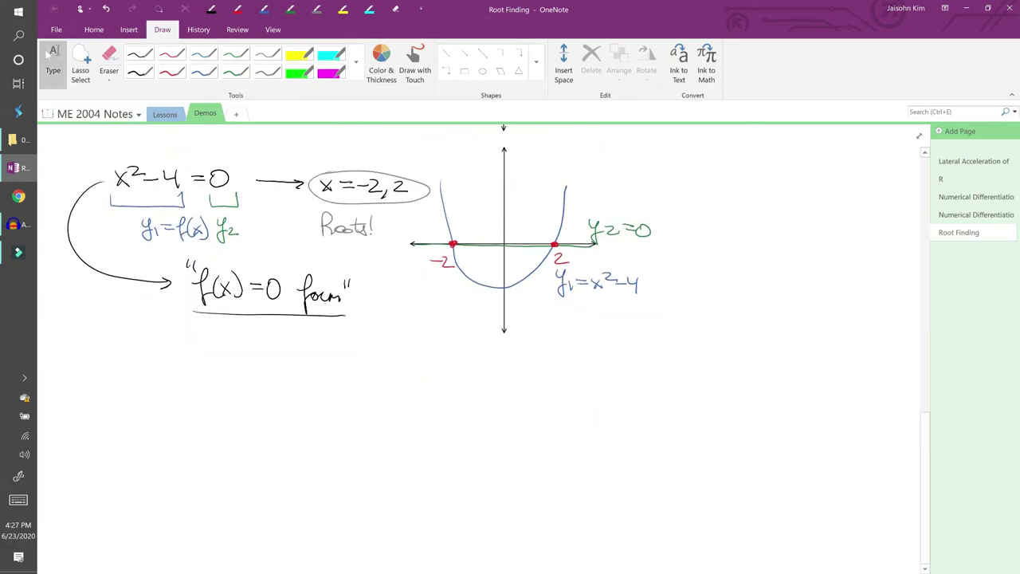
pyautogui.scroll(-1, 47, 72)
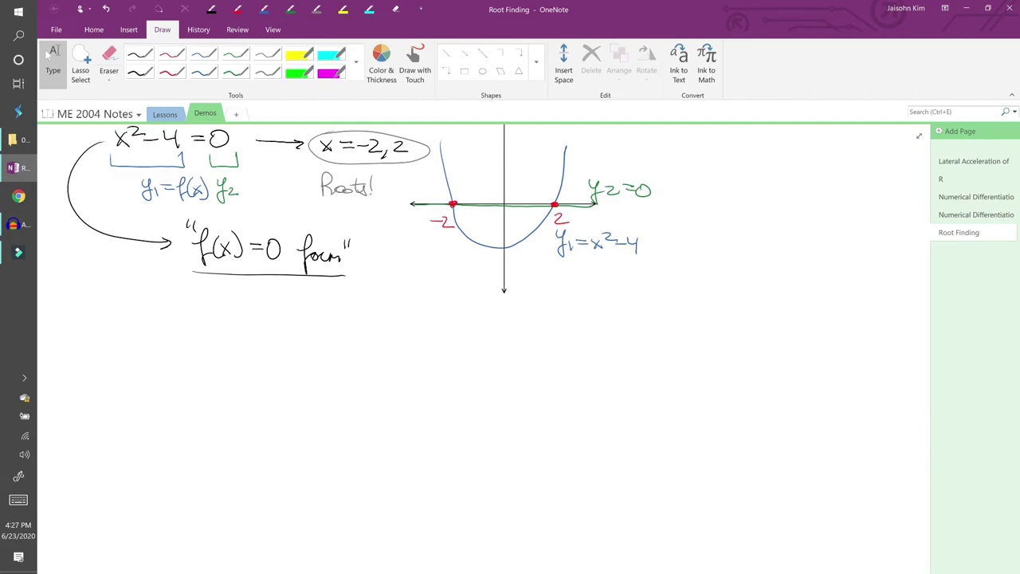
pyautogui.click(140, 54)
pyautogui.moveTo(108, 360); pyautogui.dragTo(744, 381)
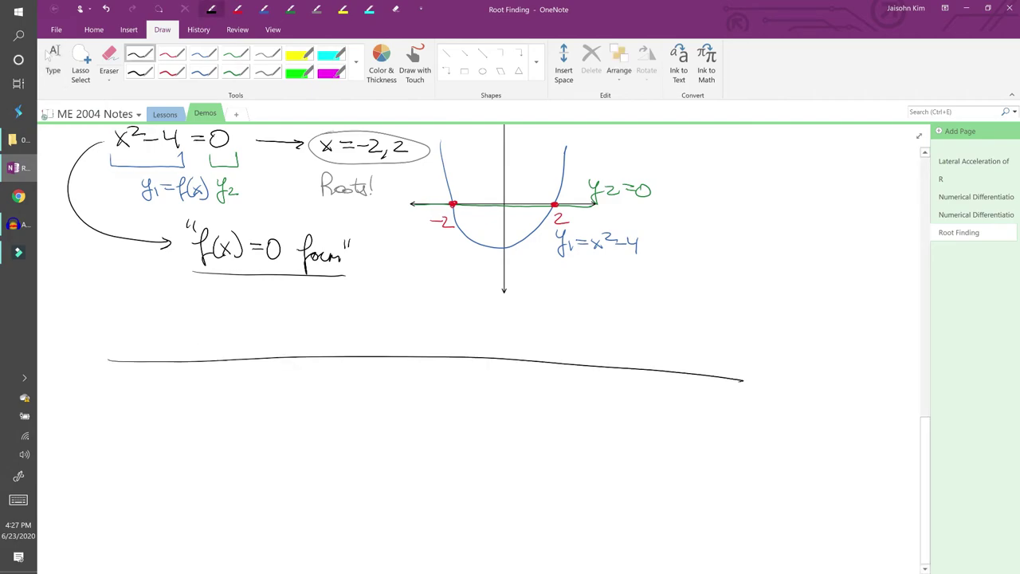
# Write x² + x = 6 below the divider
pyautogui.moveTo(175, 399)
pyautogui.mouseDown()
pyautogui.moveTo(188, 416)
pyautogui.moveTo(170, 415)
pyautogui.mouseUp()
pyautogui.moveTo(193, 395); pyautogui.dragTo(220, 404)
pyautogui.moveTo(215, 400)
pyautogui.mouseDown()
pyautogui.moveTo(215, 414)
pyautogui.moveTo(235, 414)
pyautogui.mouseUp()
pyautogui.moveTo(235, 403)
pyautogui.mouseDown()
pyautogui.moveTo(224, 413)
pyautogui.moveTo(263, 404)
pyautogui.mouseUp()
pyautogui.moveTo(248, 411); pyautogui.dragTo(268, 411)
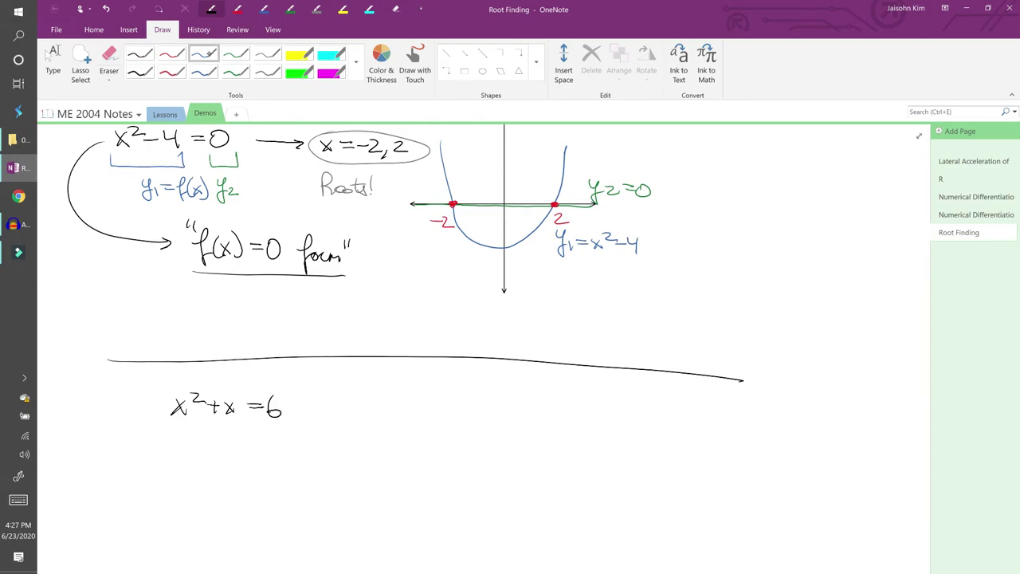
# Bracket x² + x as y1 in blue and the 6 as y2 in green
pyautogui.click(264, 9)
pyautogui.moveTo(166, 420)
pyautogui.mouseDown()
pyautogui.moveTo(233, 422)
pyautogui.moveTo(204, 451)
pyautogui.moveTo(200, 470)
pyautogui.moveTo(211, 466)
pyautogui.mouseUp()
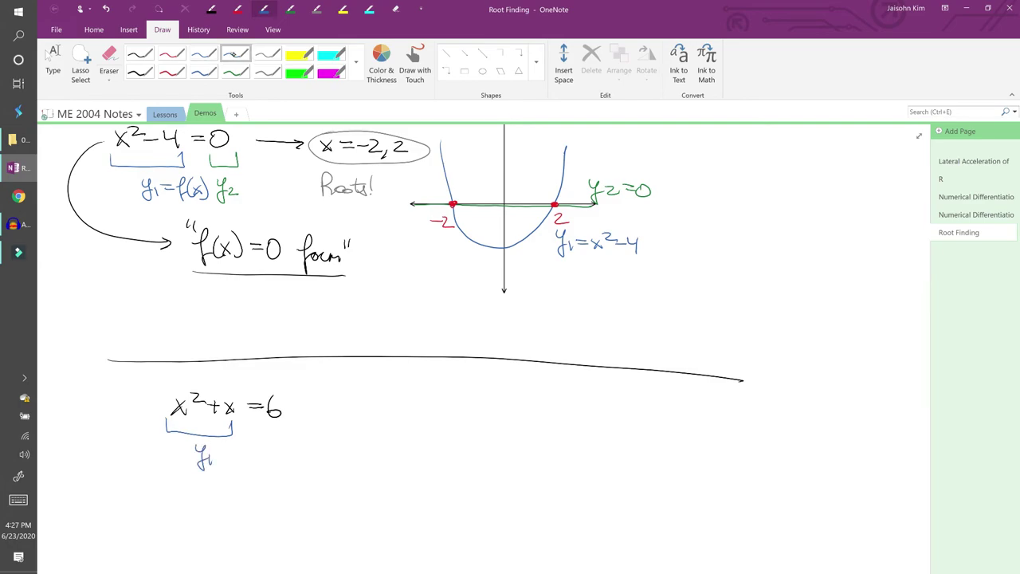
pyautogui.click(290, 9)
pyautogui.moveTo(263, 427)
pyautogui.mouseDown()
pyautogui.moveTo(286, 439)
pyautogui.moveTo(289, 428)
pyautogui.mouseUp()
pyautogui.moveTo(270, 451); pyautogui.dragTo(273, 472)
pyautogui.moveTo(278, 458); pyautogui.dragTo(291, 464)
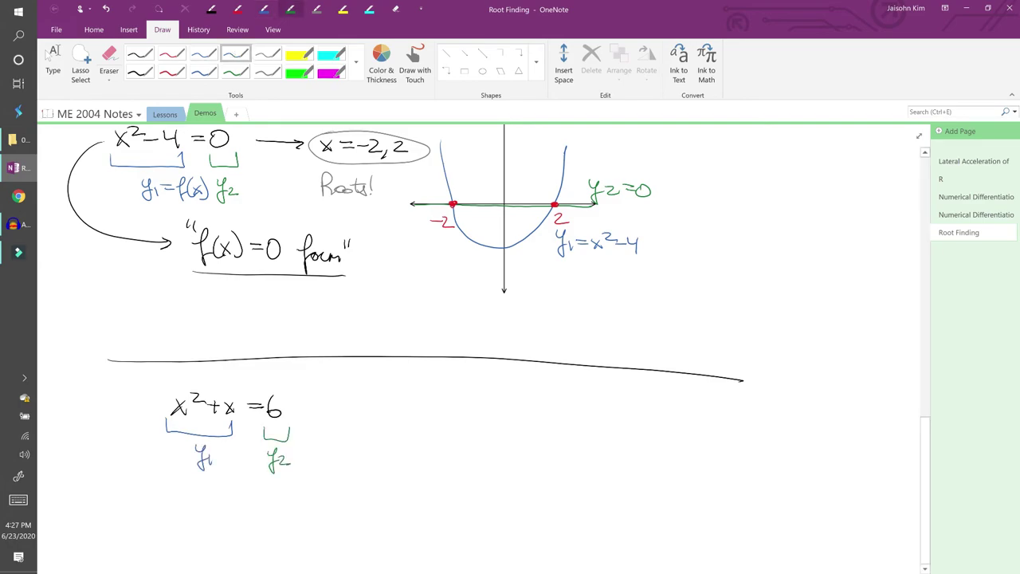
# Arrow to the rewrite x² + x − 6 = 0 and highlight it in yellow
pyautogui.click(211, 9)
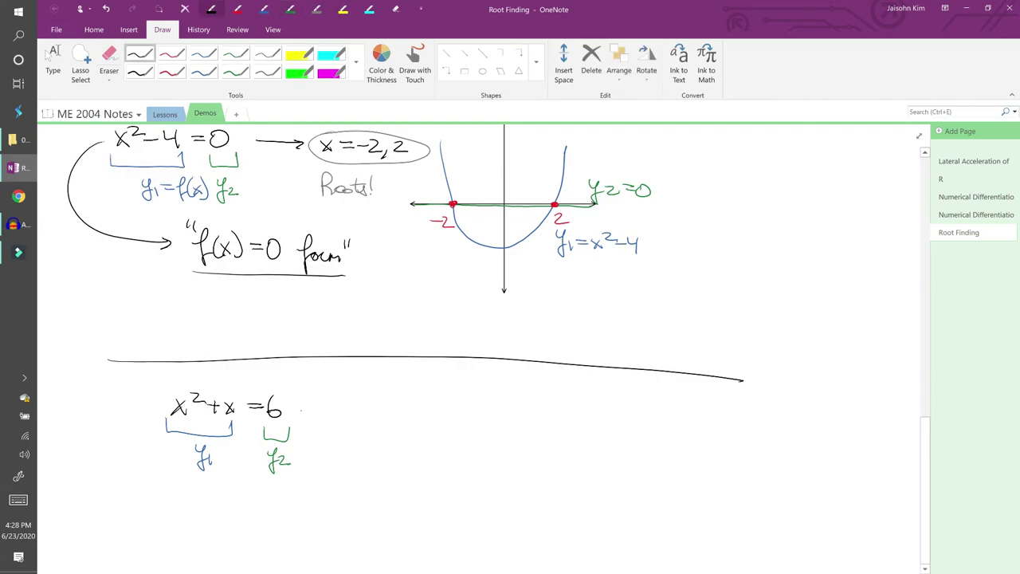
pyautogui.moveTo(303, 408); pyautogui.dragTo(396, 420)
pyautogui.moveTo(395, 408)
pyautogui.mouseDown()
pyautogui.moveTo(384, 420)
pyautogui.moveTo(412, 410)
pyautogui.moveTo(446, 421)
pyautogui.mouseUp()
pyautogui.moveTo(446, 412)
pyautogui.mouseDown()
pyautogui.moveTo(438, 421)
pyautogui.moveTo(475, 417)
pyautogui.mouseUp()
pyautogui.moveTo(496, 416); pyautogui.dragTo(517, 413)
pyautogui.click(342, 8)
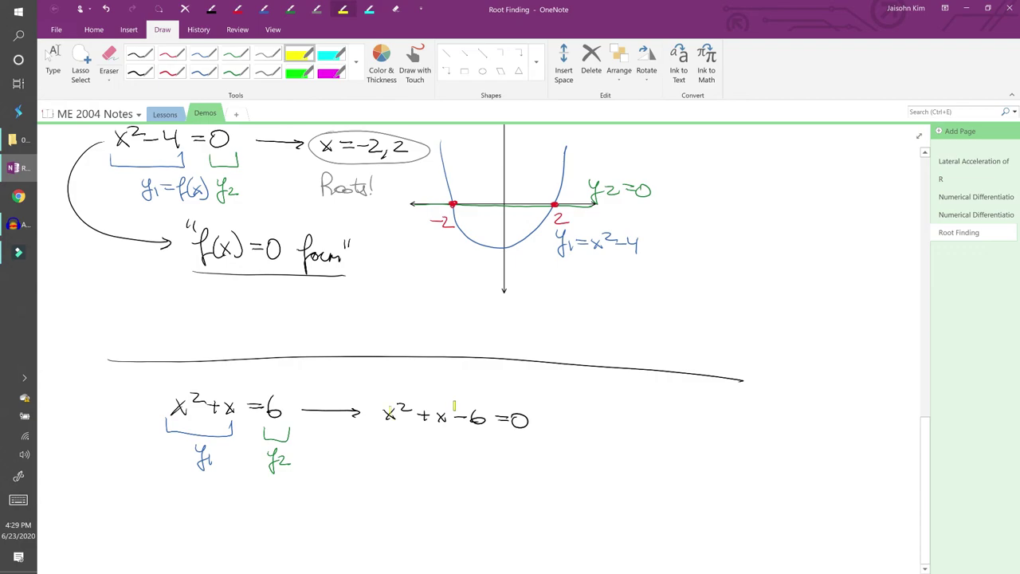
pyautogui.moveTo(384, 415)
pyautogui.mouseDown()
pyautogui.moveTo(523, 431)
pyautogui.moveTo(531, 421)
pyautogui.mouseUp()
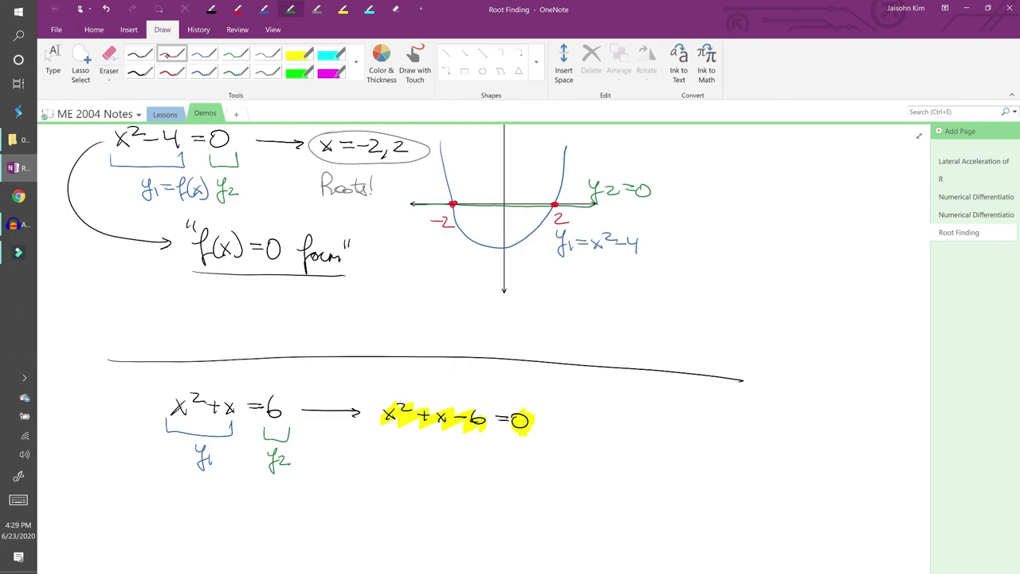
# In red ink, bracket x²+x−6, label it f(x), and arrow to roots x = −2, −1
pyautogui.click(238, 9)
pyautogui.moveTo(385, 435)
pyautogui.mouseDown()
pyautogui.moveTo(444, 446)
pyautogui.moveTo(478, 433)
pyautogui.mouseUp()
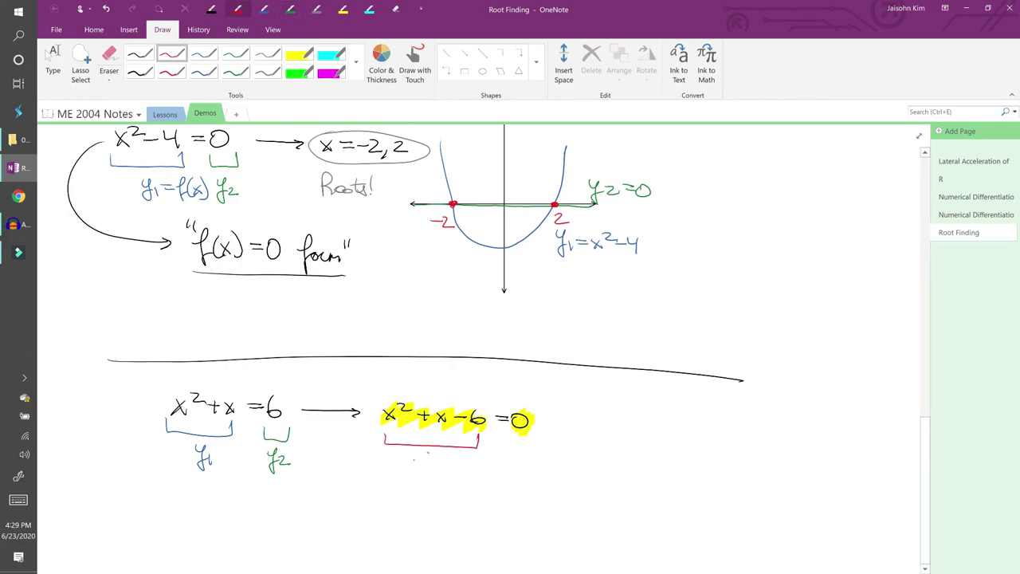
pyautogui.moveTo(427, 452)
pyautogui.mouseDown()
pyautogui.moveTo(423, 475)
pyautogui.moveTo(516, 470)
pyautogui.moveTo(507, 476)
pyautogui.mouseUp()
pyautogui.moveTo(534, 470)
pyautogui.mouseDown()
pyautogui.moveTo(545, 482)
pyautogui.moveTo(535, 483)
pyautogui.mouseUp()
pyautogui.moveTo(549, 474); pyautogui.dragTo(558, 478)
pyautogui.moveTo(560, 476); pyautogui.dragTo(568, 477)
pyautogui.moveTo(570, 472); pyautogui.dragTo(584, 489)
pyautogui.moveTo(593, 479); pyautogui.dragTo(603, 490)
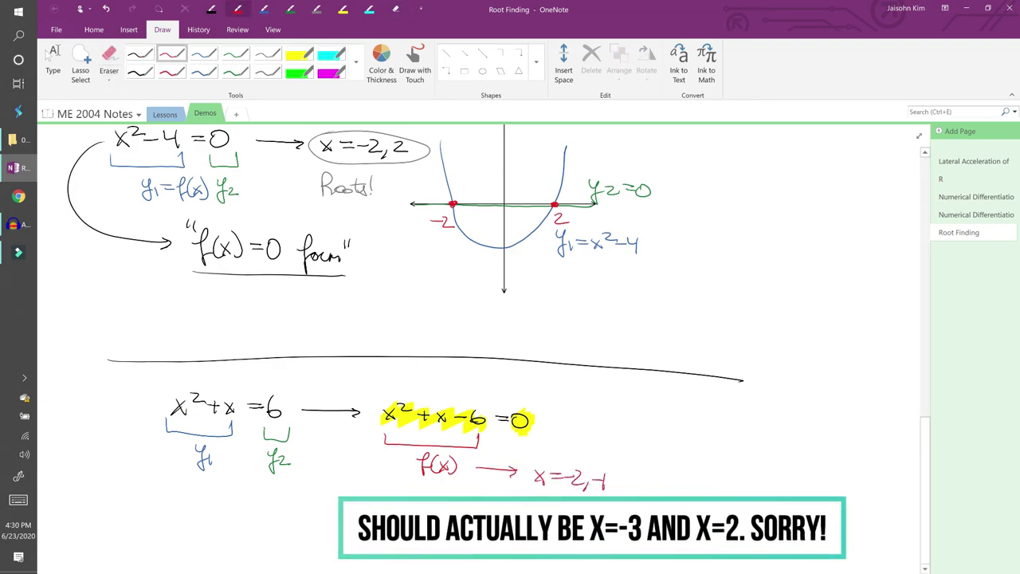
# In black ink, write f(x) = x²+x to the right of the highlighted equation
pyautogui.click(138, 53)
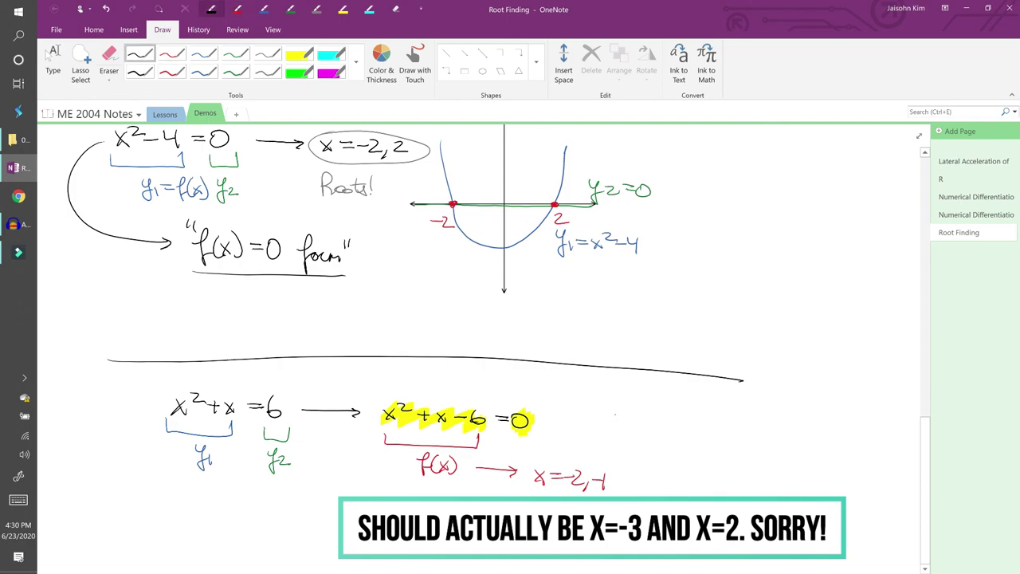
pyautogui.moveTo(627, 408)
pyautogui.mouseDown()
pyautogui.moveTo(618, 435)
pyautogui.moveTo(644, 430)
pyautogui.mouseUp()
pyautogui.moveTo(644, 419); pyautogui.dragTo(635, 432)
pyautogui.moveTo(649, 413)
pyautogui.mouseDown()
pyautogui.moveTo(650, 435)
pyautogui.moveTo(675, 427)
pyautogui.mouseUp()
pyautogui.moveTo(664, 431)
pyautogui.mouseDown()
pyautogui.moveTo(694, 440)
pyautogui.moveTo(684, 440)
pyautogui.mouseUp()
pyautogui.moveTo(697, 422); pyautogui.dragTo(718, 434)
pyautogui.moveTo(714, 428); pyautogui.dragTo(713, 440)
pyautogui.moveTo(721, 430)
pyautogui.mouseDown()
pyautogui.moveTo(731, 442)
pyautogui.moveTo(721, 442)
pyautogui.mouseUp()
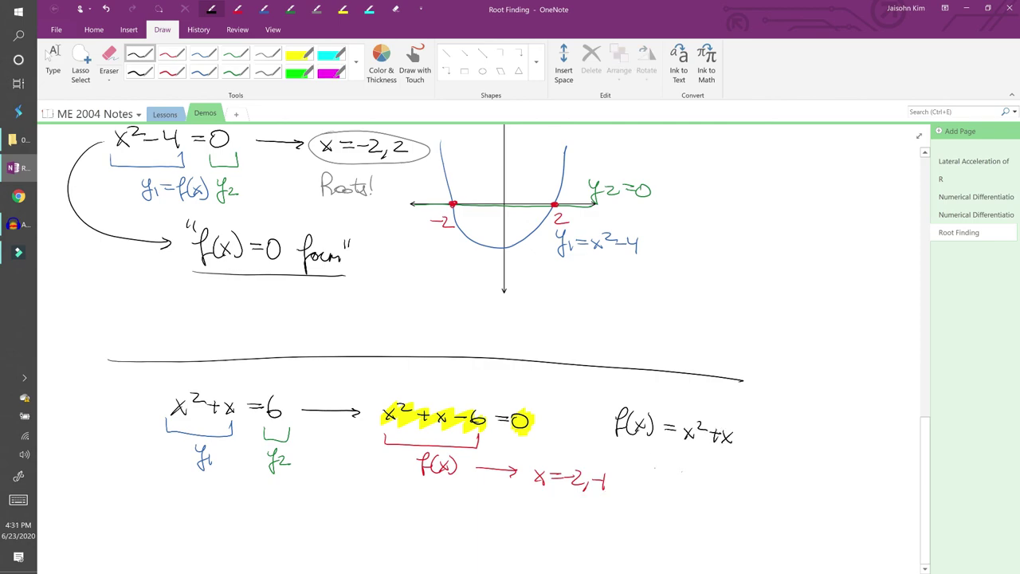
# Draw an L-shaped arrow under f(x) = x²+x leading to x = 0, −1
pyautogui.moveTo(647, 451); pyautogui.dragTo(684, 470)
pyautogui.moveTo(676, 466)
pyautogui.mouseDown()
pyautogui.moveTo(677, 476)
pyautogui.moveTo(702, 479)
pyautogui.mouseUp()
pyautogui.click(701, 473)
pyautogui.moveTo(702, 469)
pyautogui.mouseDown()
pyautogui.moveTo(692, 479)
pyautogui.moveTo(720, 471)
pyautogui.mouseUp()
pyautogui.moveTo(709, 475); pyautogui.dragTo(734, 480)
pyautogui.moveTo(742, 473); pyautogui.dragTo(748, 474)
pyautogui.moveTo(752, 469); pyautogui.dragTo(754, 482)
# Cross out the f(x) = x²+x → x = 0, −1 working in red
pyautogui.click(171, 53)
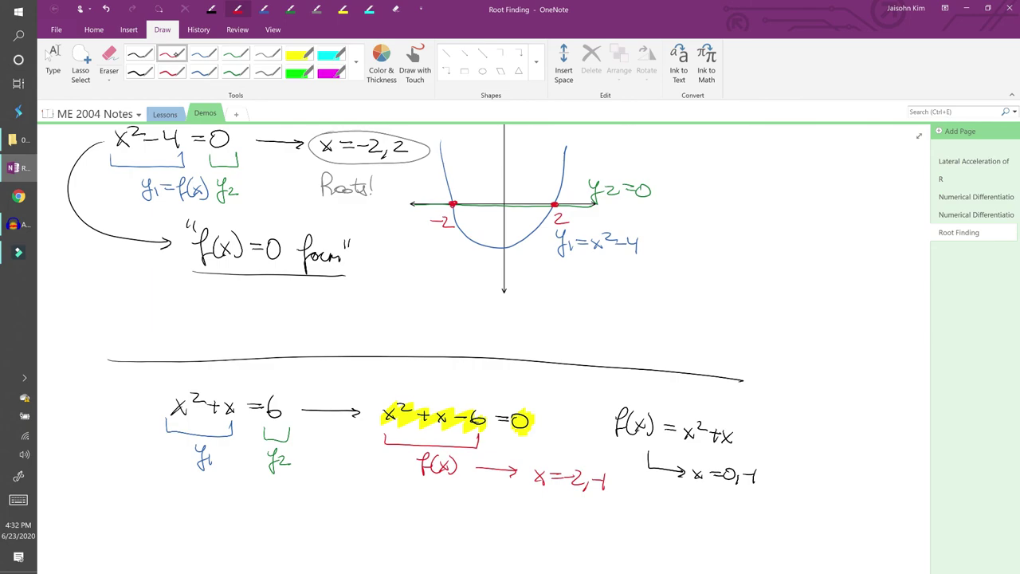
pyautogui.moveTo(665, 412); pyautogui.dragTo(702, 490)
pyautogui.moveTo(723, 428); pyautogui.dragTo(663, 483)
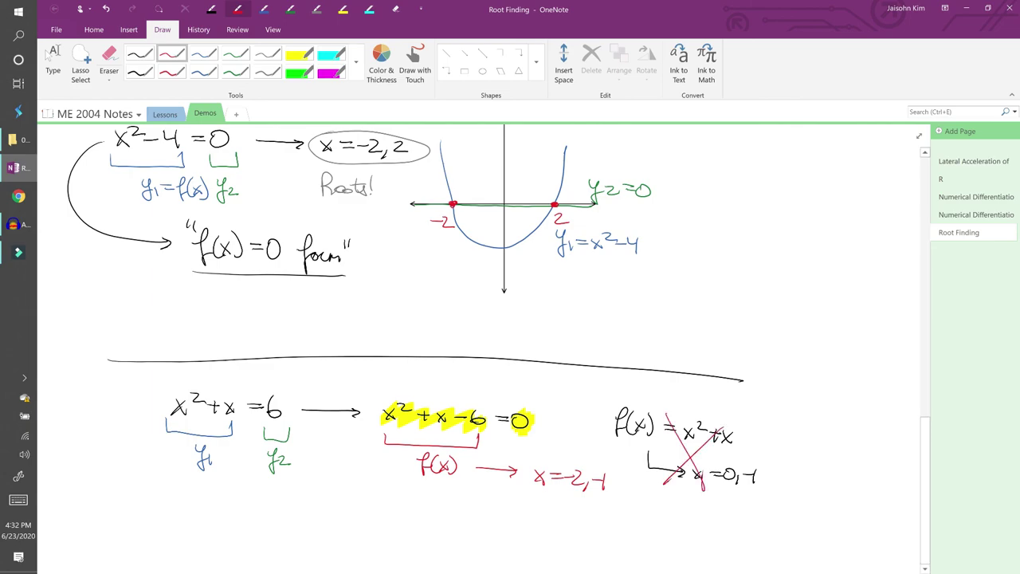